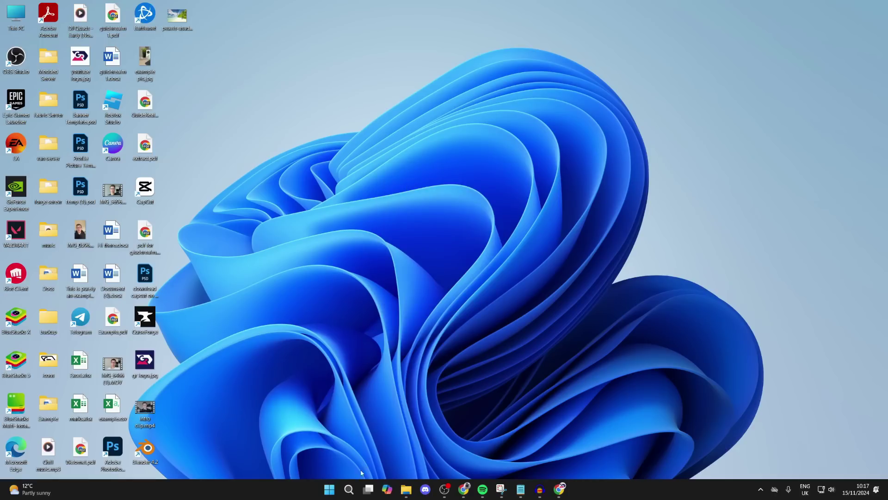
End the Discord process from Task Manager and close Task Manager.
{"action": "left_click", "coordinate": [348, 490]}
{"action": "type", "text": "task"}
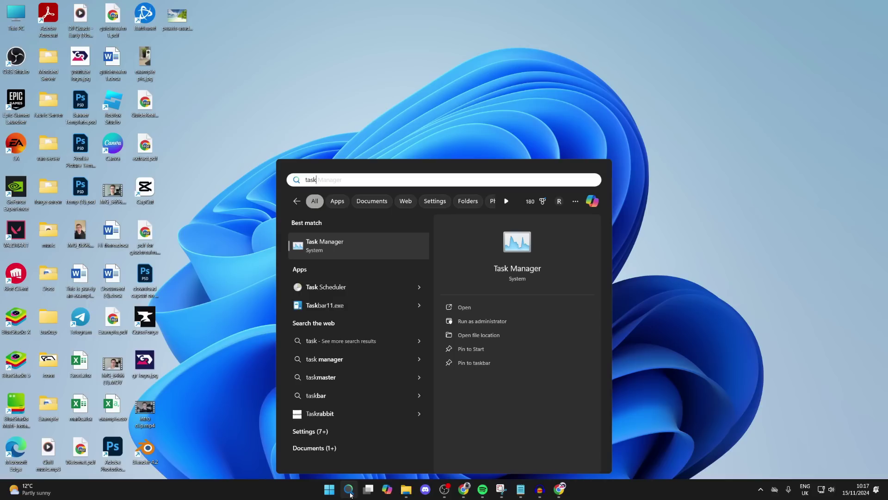
{"action": "left_click", "coordinate": [342, 250]}
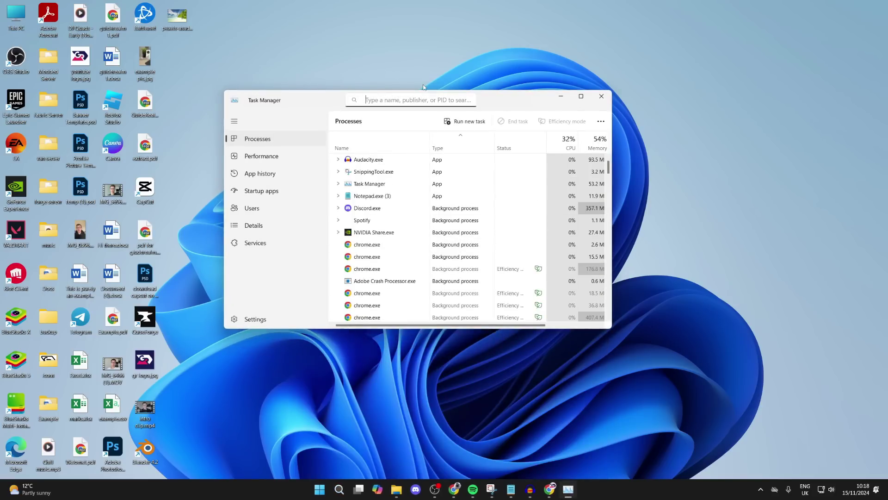
{"action": "type", "text": "discord"}
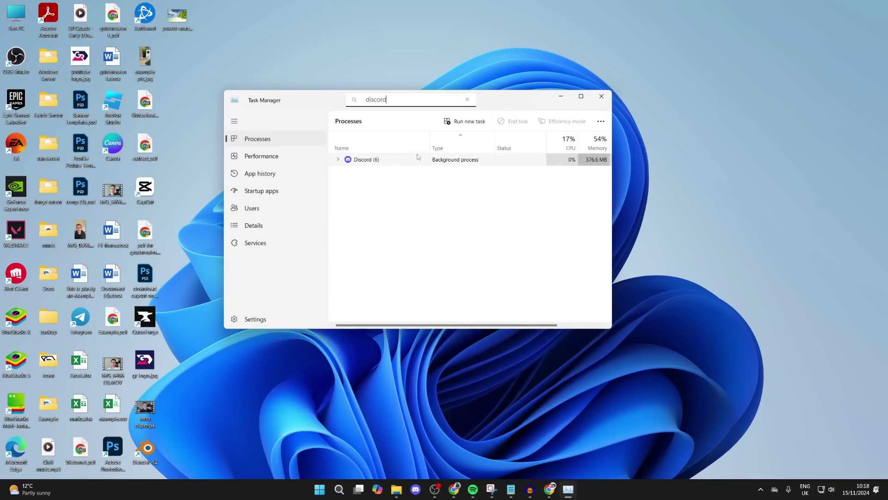
{"action": "left_click", "coordinate": [507, 126]}
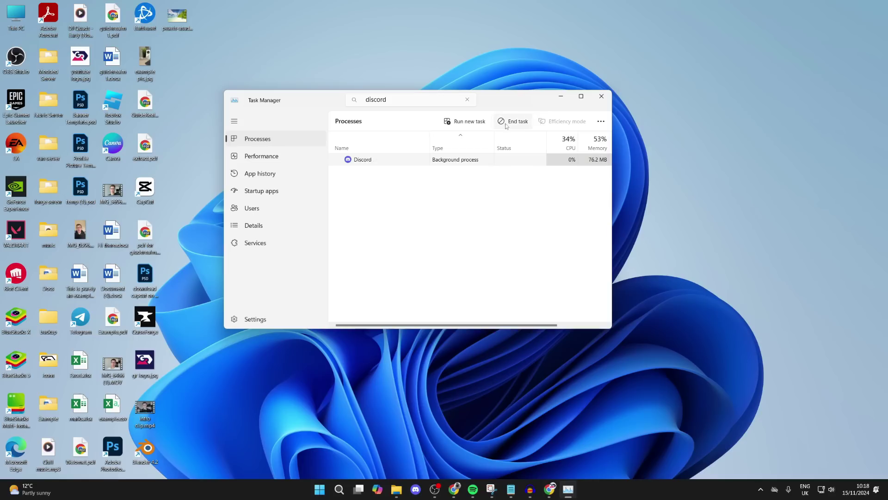
{"action": "left_click", "coordinate": [601, 96]}
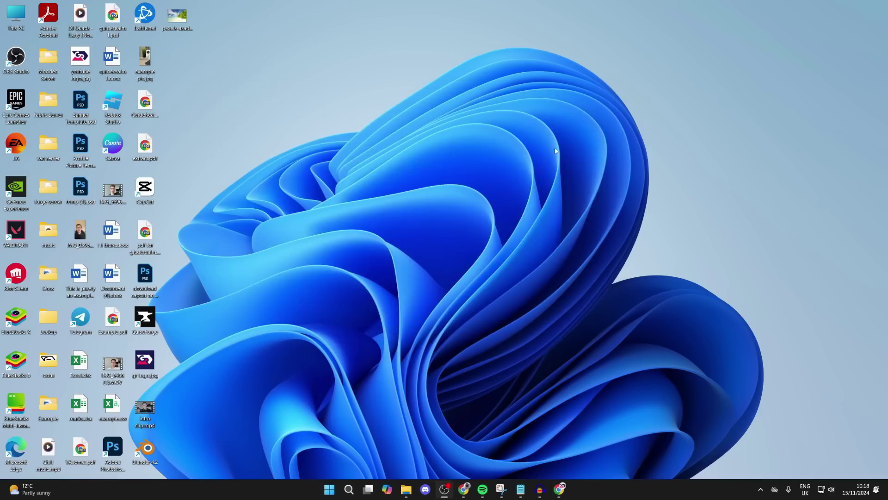
{"action": "left_click", "coordinate": [350, 490]}
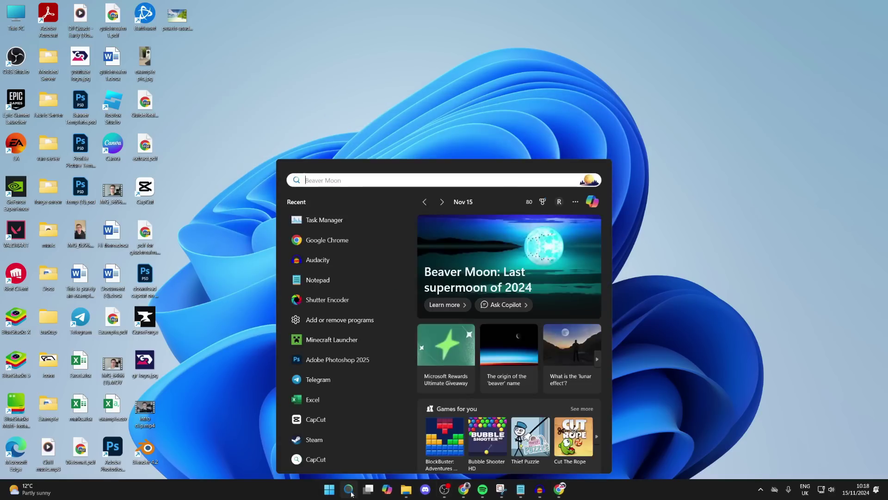
{"action": "type", "text": "discord"}
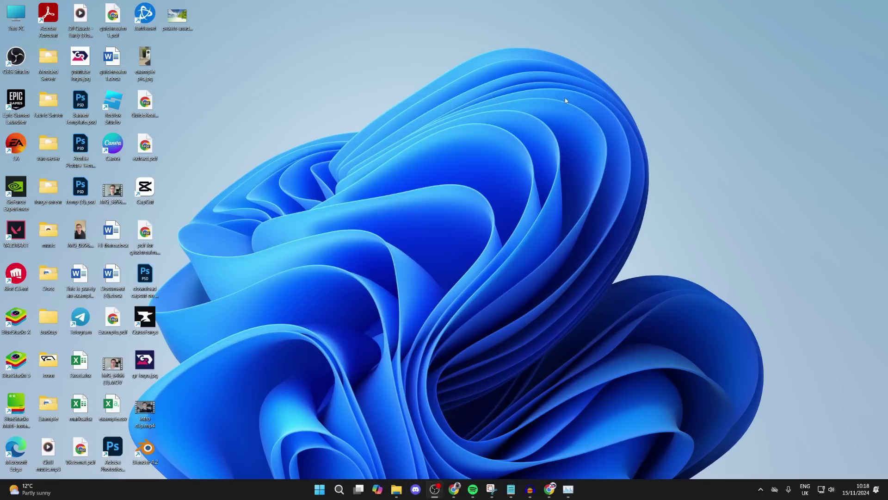
Filter Task Manager to 'discord', end the Discord (6) processes, and close the window.
{"action": "left_click", "coordinate": [570, 489]}
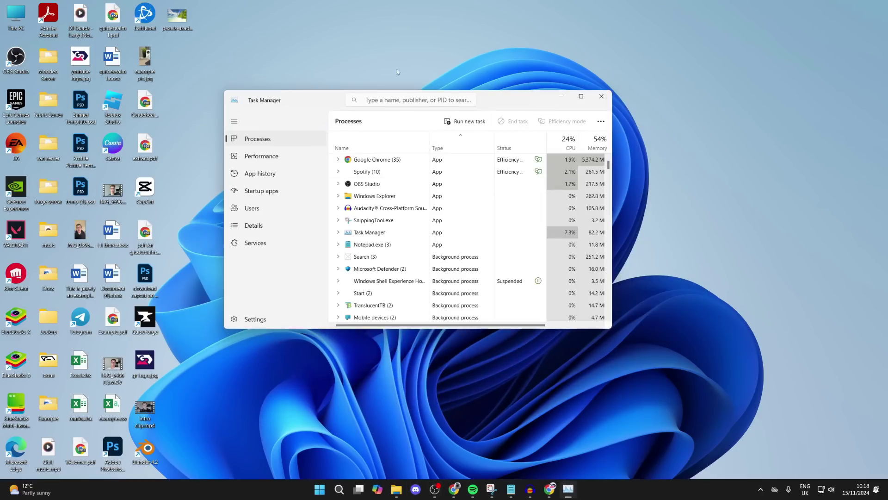
{"action": "left_click", "coordinate": [389, 101]}
{"action": "type", "text": "d"}
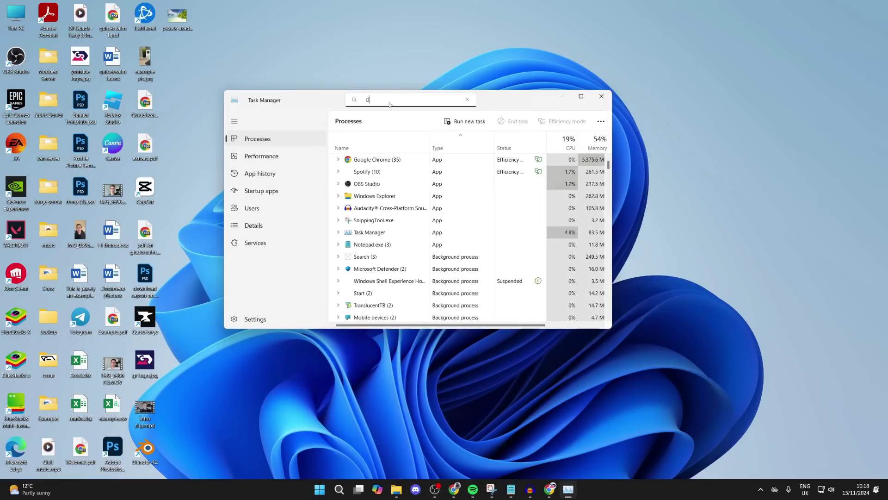
{"action": "type", "text": "iscord"}
{"action": "left_click", "coordinate": [416, 160]}
{"action": "left_click", "coordinate": [520, 121]}
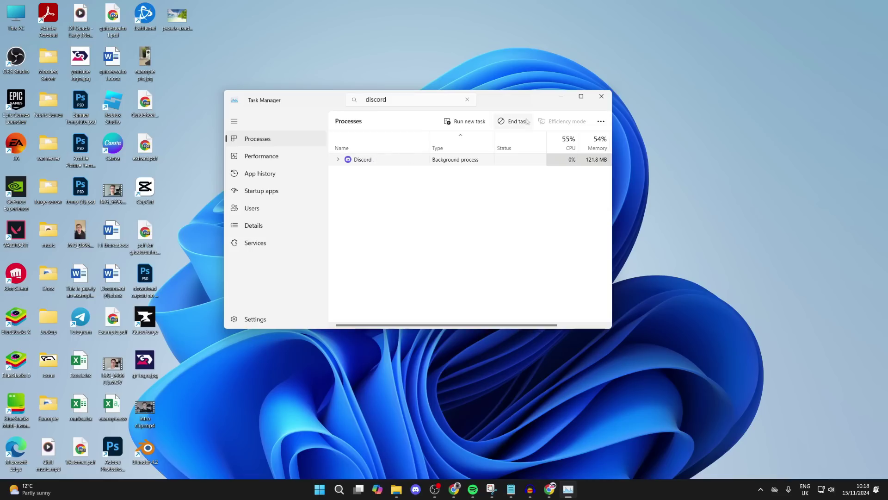
{"action": "left_click", "coordinate": [595, 100]}
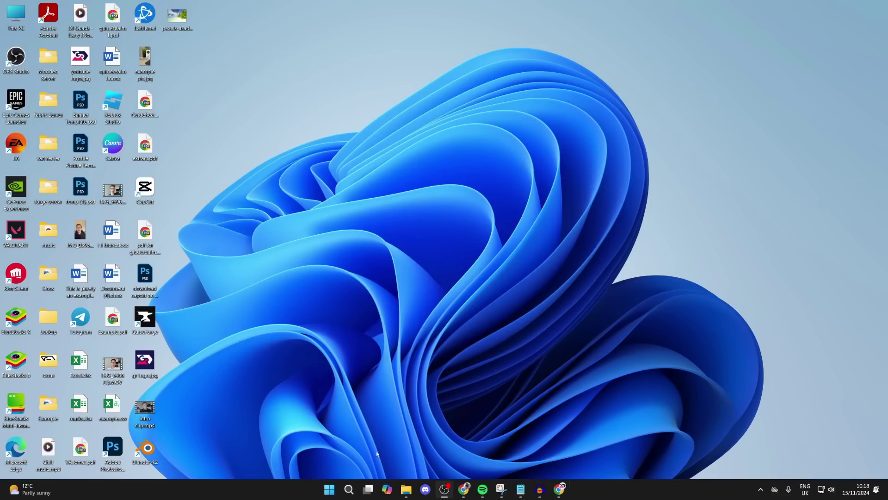
Uninstall Discord from Installed apps and close Settings.
{"action": "left_click", "coordinate": [349, 489]}
{"action": "type", "text": "remove"}
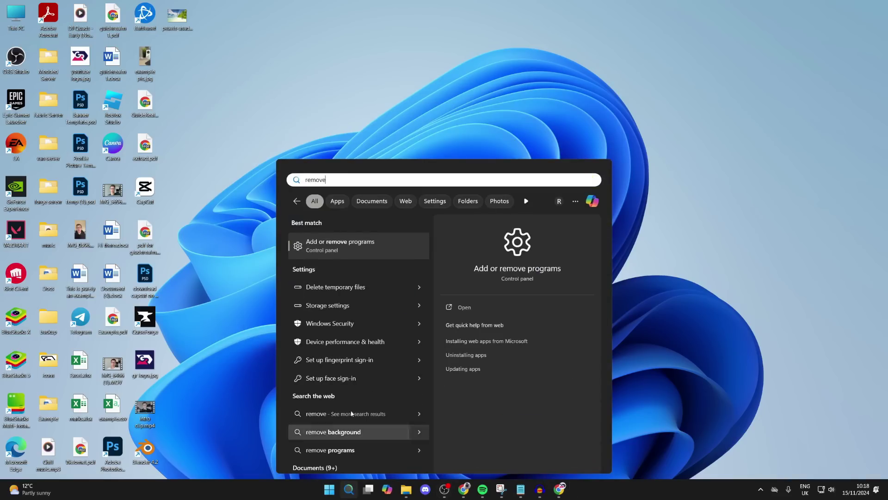
{"action": "left_click", "coordinate": [390, 238]}
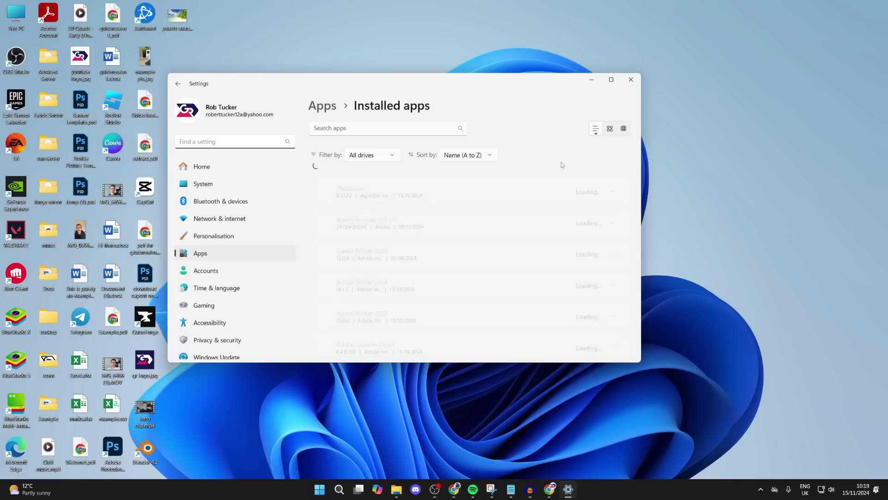
{"action": "left_click", "coordinate": [378, 128]}
{"action": "type", "text": "disco"}
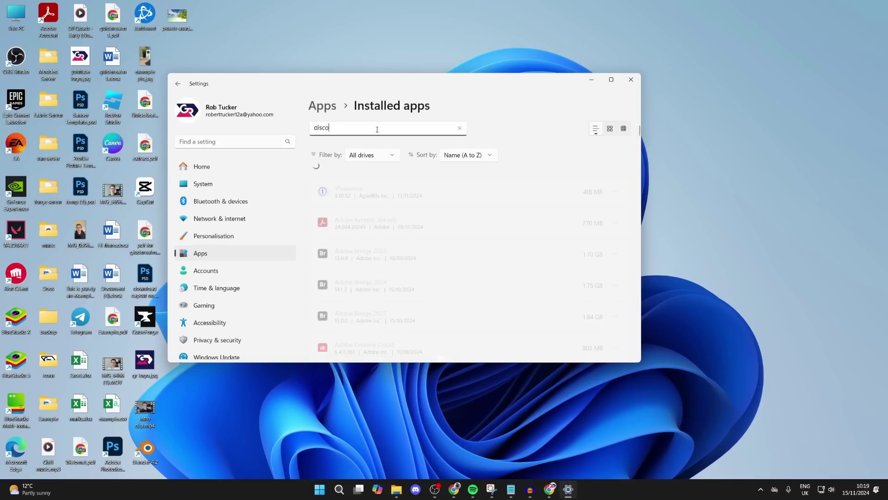
{"action": "type", "text": "rd"}
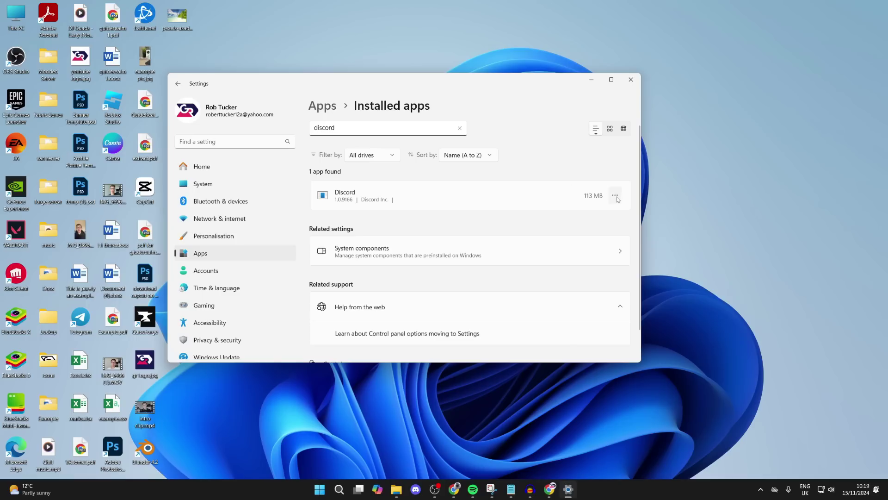
{"action": "left_click", "coordinate": [615, 195]}
{"action": "left_click", "coordinate": [527, 228]}
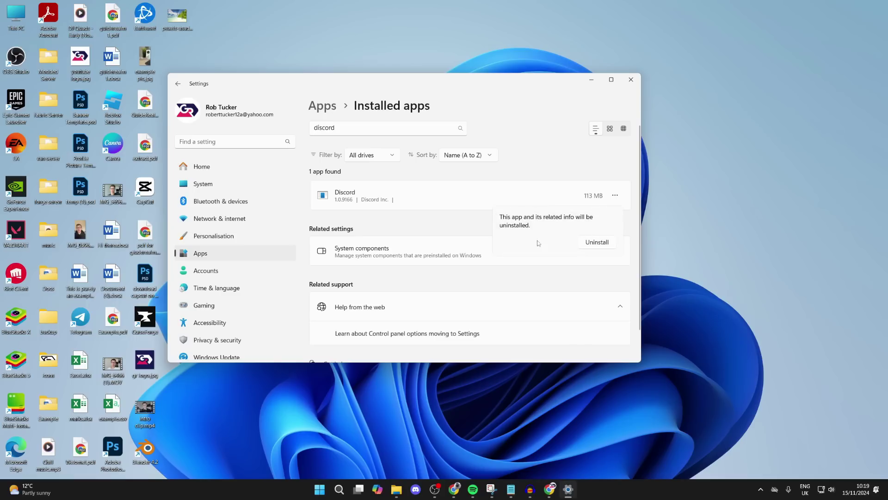
{"action": "left_click", "coordinate": [593, 243]}
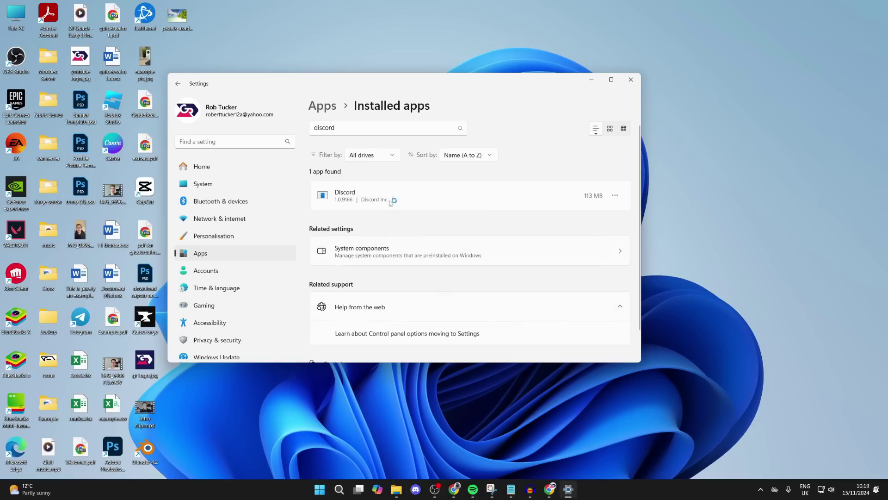
{"action": "left_click", "coordinate": [629, 81]}
Search Google for 'discord' in Chrome and download the Windows installer from discord.com.
{"action": "left_click", "coordinate": [559, 489]}
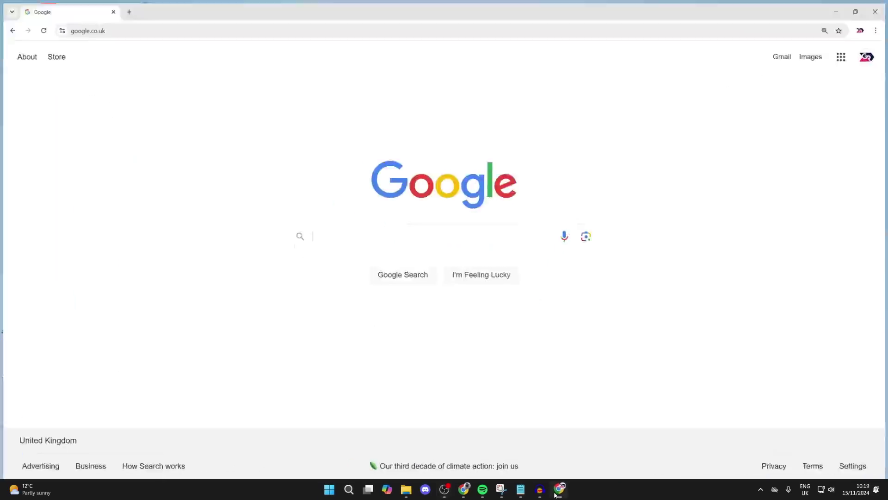
{"action": "type", "text": "discord"}
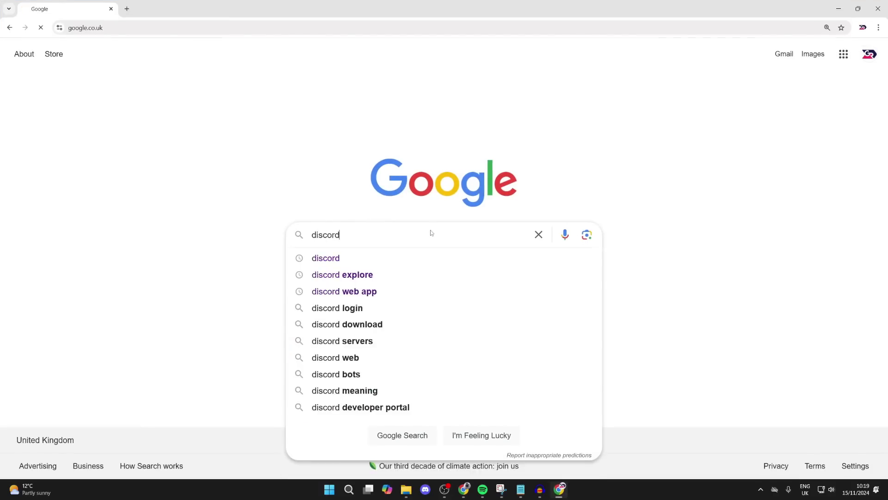
{"action": "key", "text": "Return"}
{"action": "left_click", "coordinate": [270, 158]}
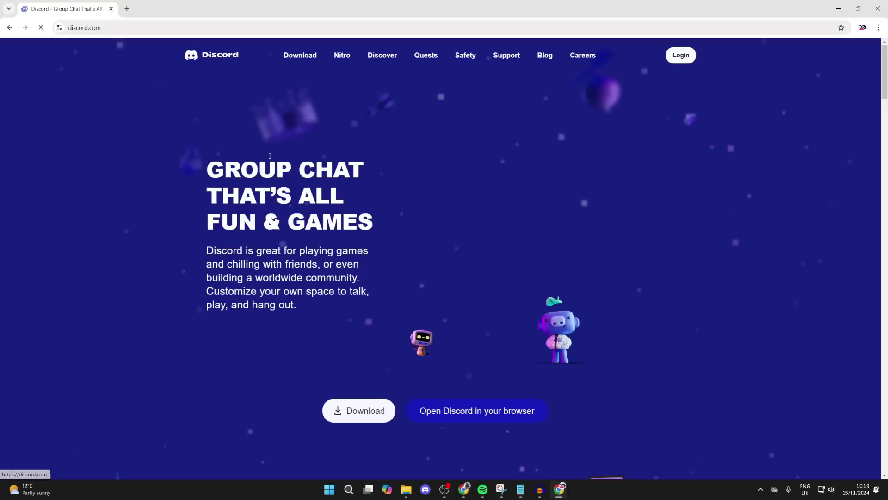
{"action": "left_click", "coordinate": [388, 413]}
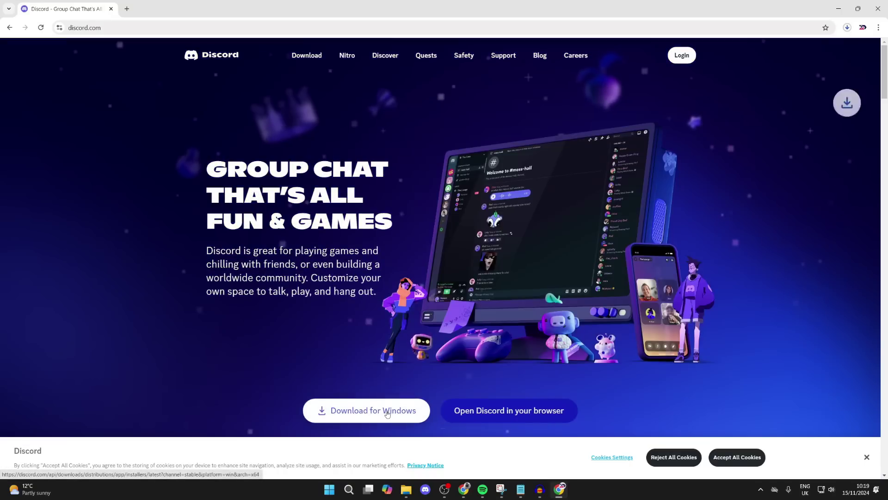